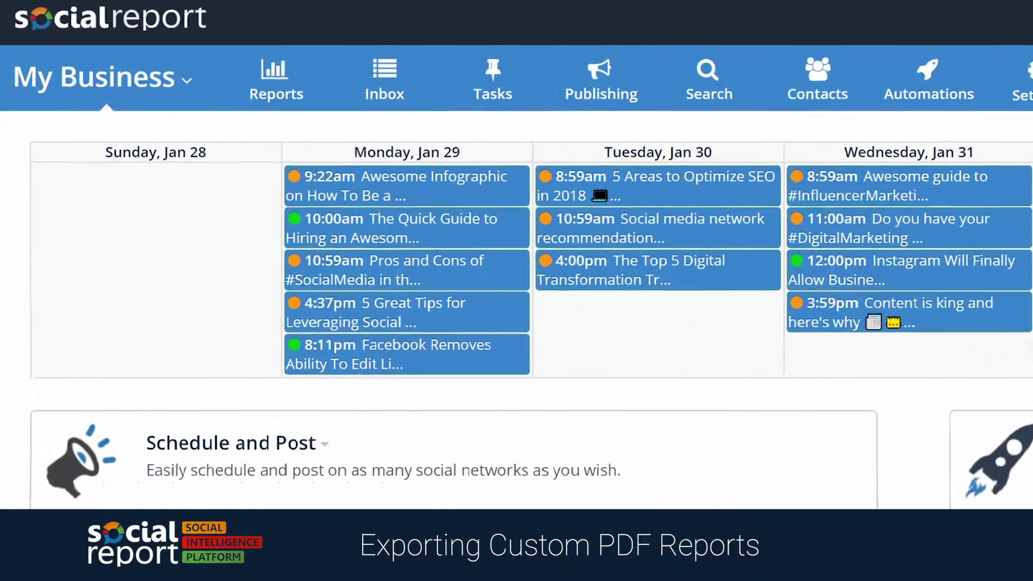
# - Show the Reports Cross-Channel submenu with Key Metrics, Audience and Engagement
pyautogui.click(158, 52)
pyautogui.moveTo(468, 188)
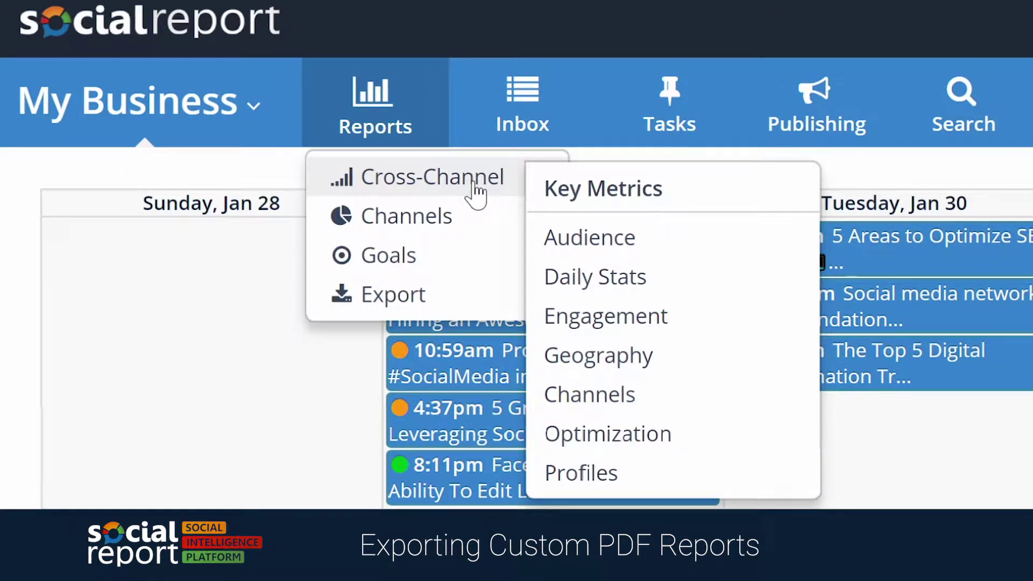
pyautogui.moveTo(480, 240)
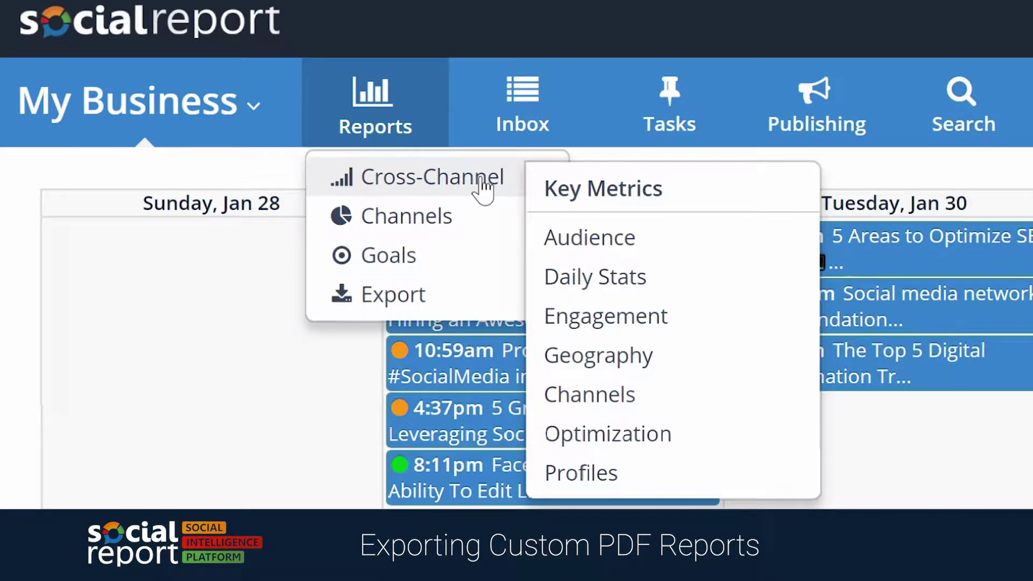
# - Review the Key Metrics Optimization charts by day and hour, then show the Channels list
pyautogui.click(607, 189)
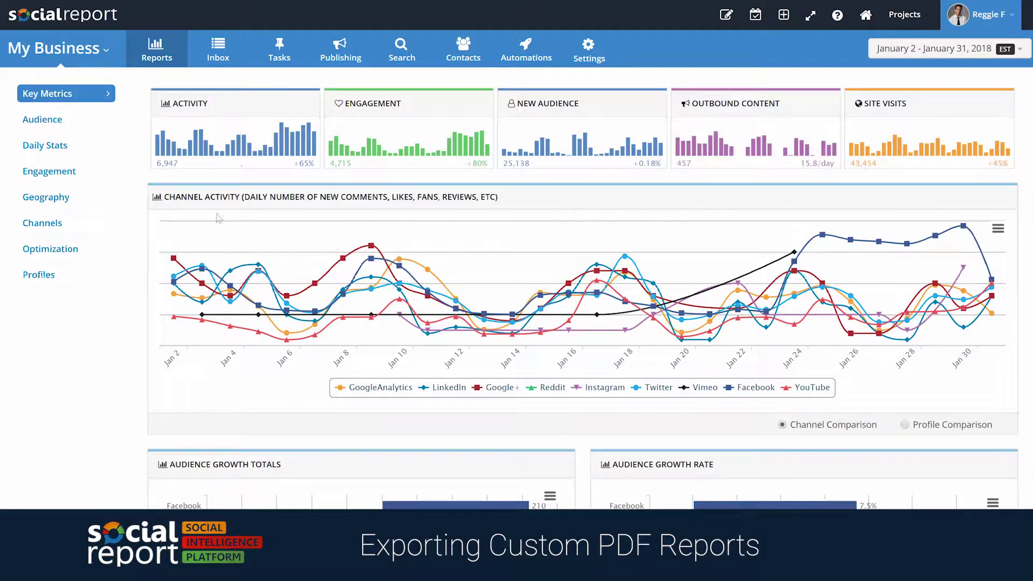
pyautogui.click(85, 254)
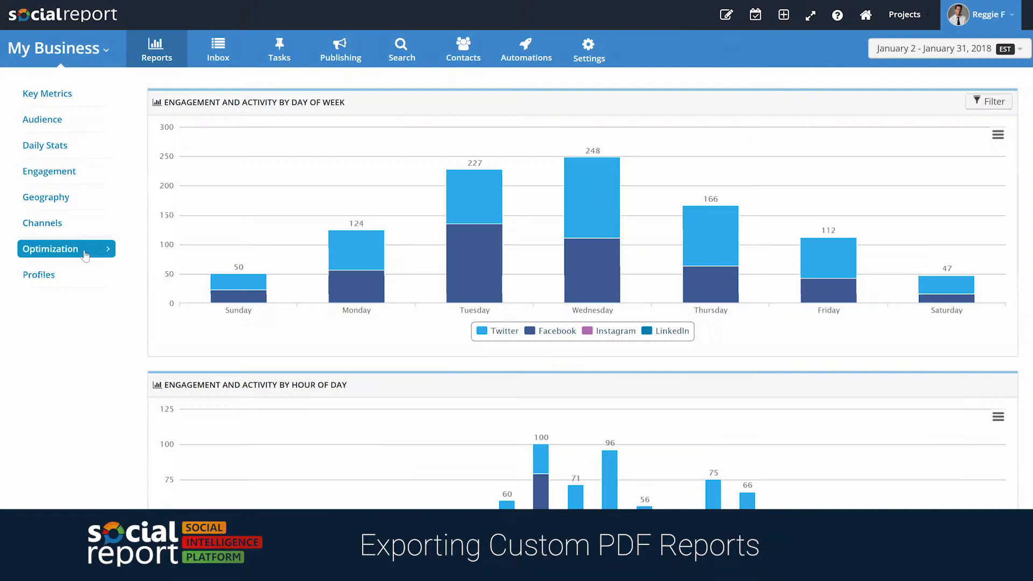
pyautogui.scroll(-3, 139, 296)
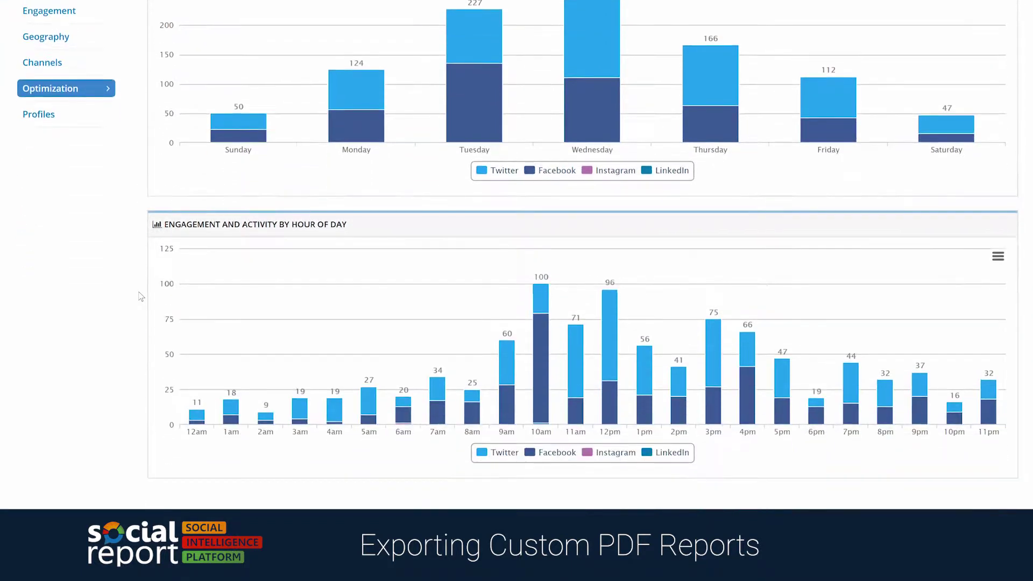
pyautogui.scroll(1, 141, 296)
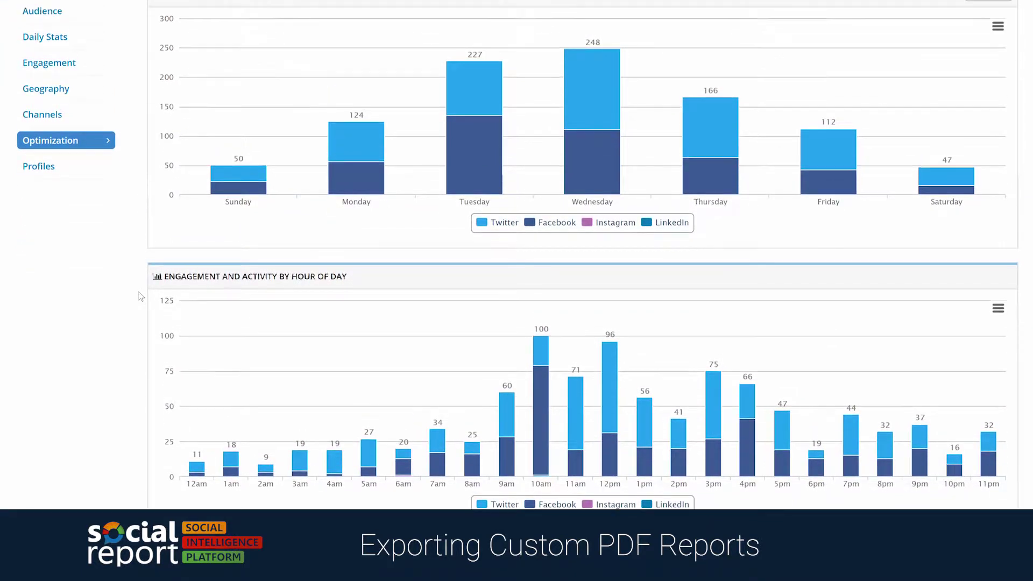
pyautogui.scroll(2, 141, 296)
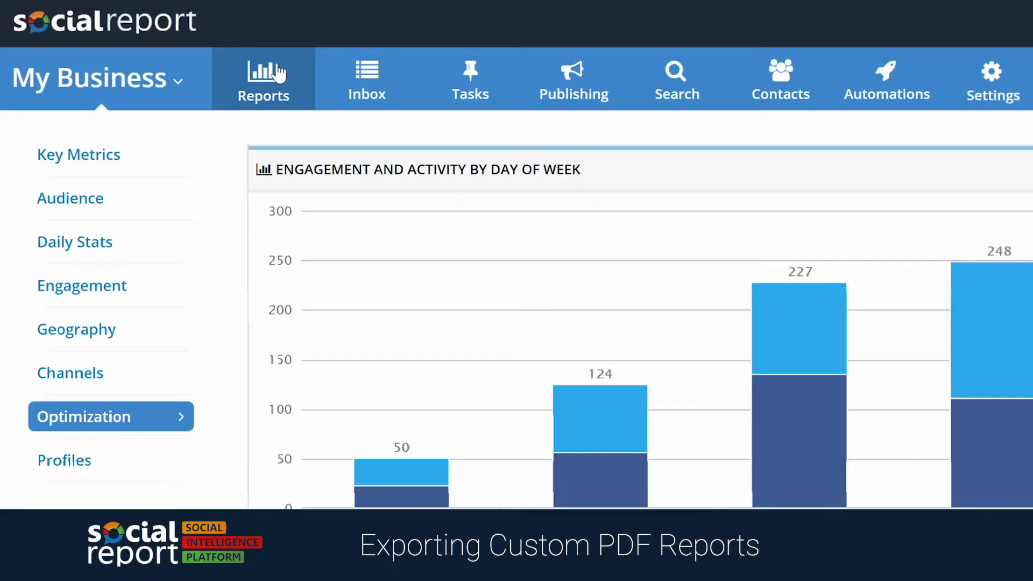
pyautogui.click(162, 54)
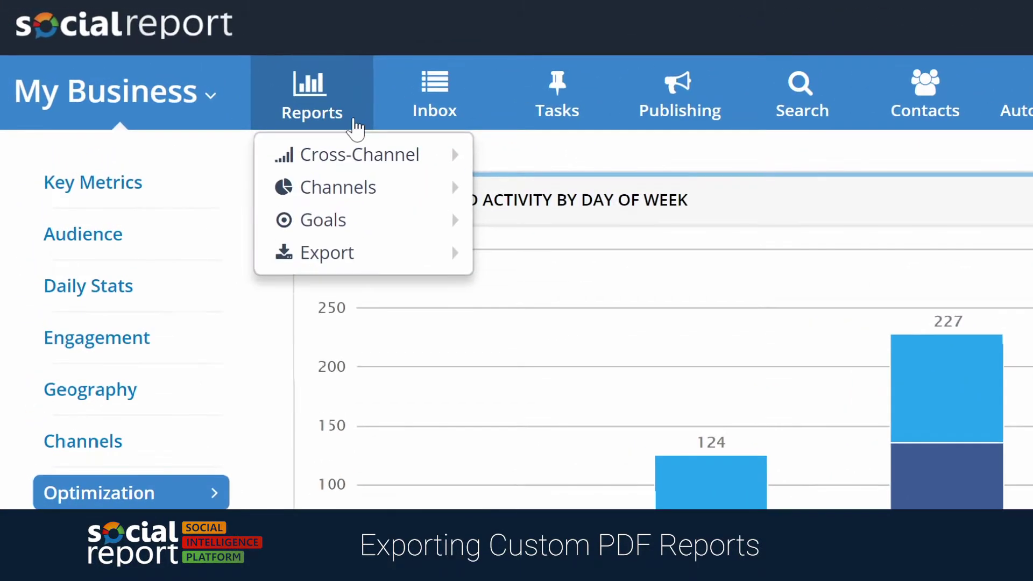
pyautogui.moveTo(194, 96)
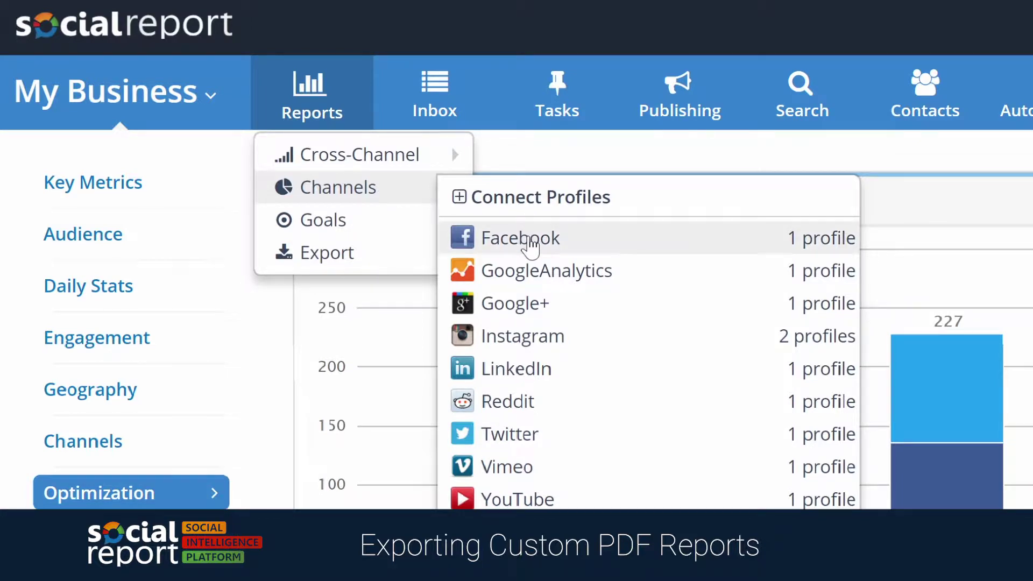
# - View the Facebook Audience report and reveal the Export options with PDF Report
pyautogui.click(530, 245)
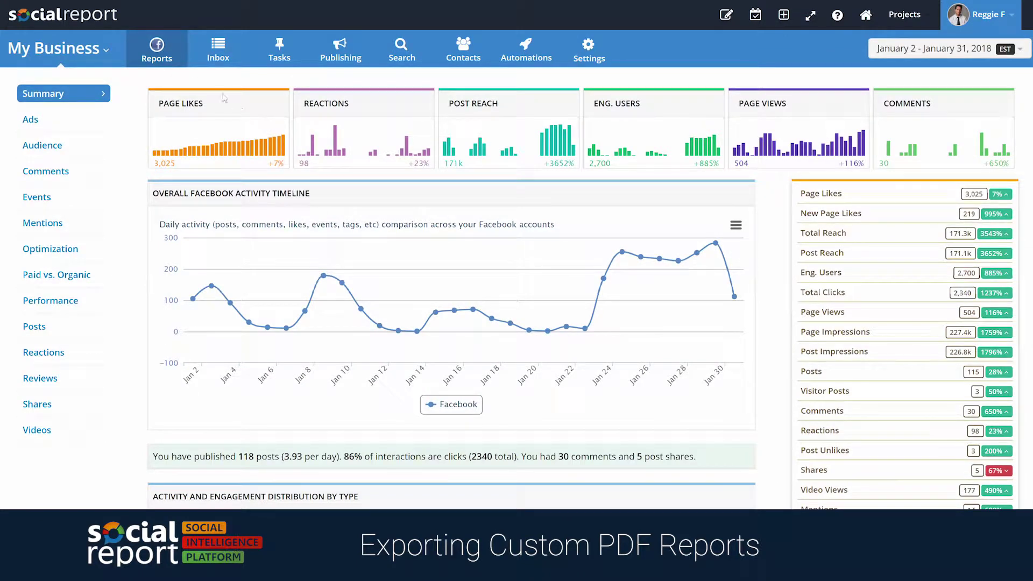
pyautogui.click(157, 51)
pyautogui.moveTo(210, 107)
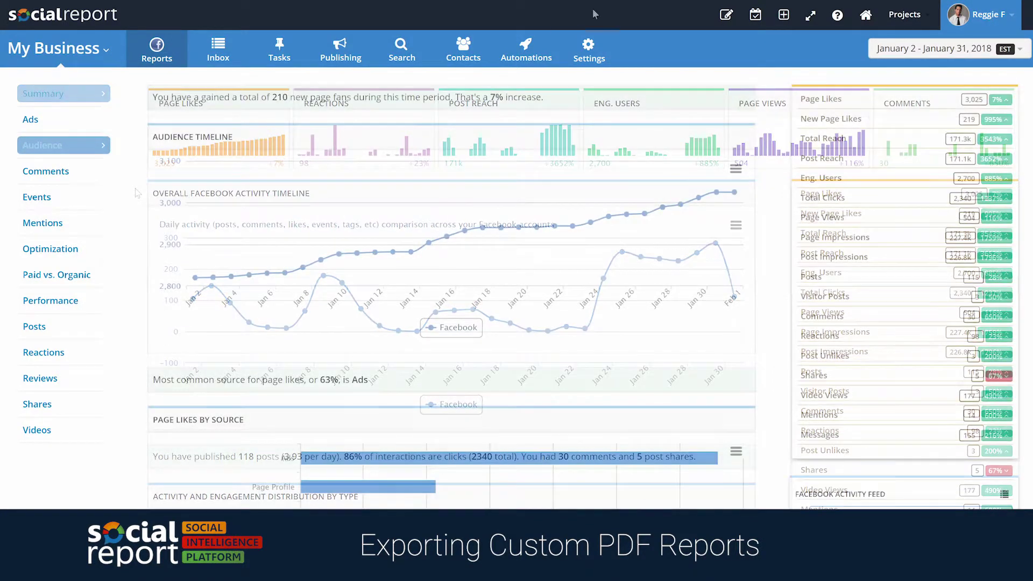
pyautogui.click(167, 64)
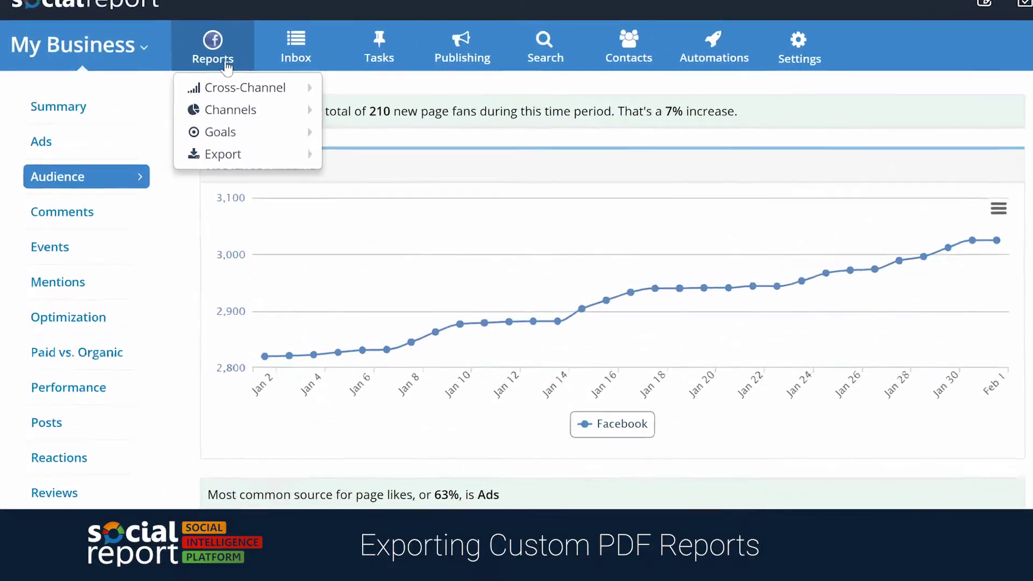
# - Start a custom PDF report with only Current Trends and Audience Growth Totals and Rate
pyautogui.moveTo(298, 159)
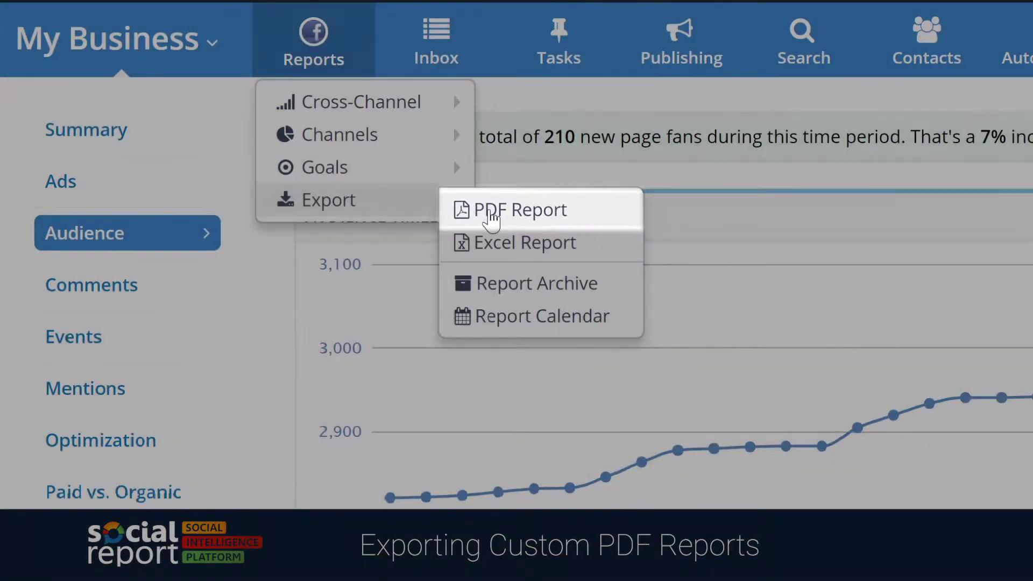
pyautogui.click(491, 213)
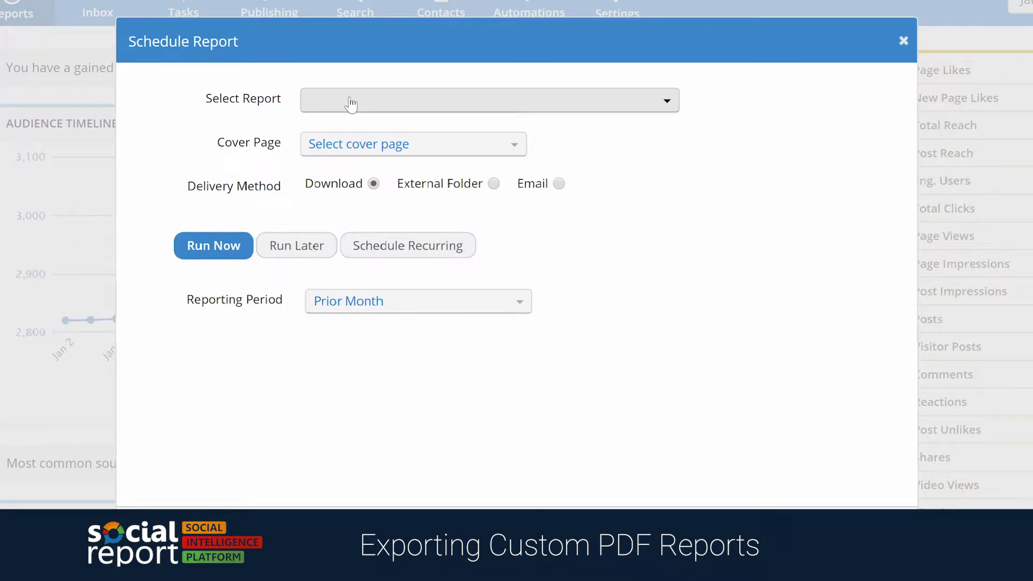
pyautogui.click(353, 105)
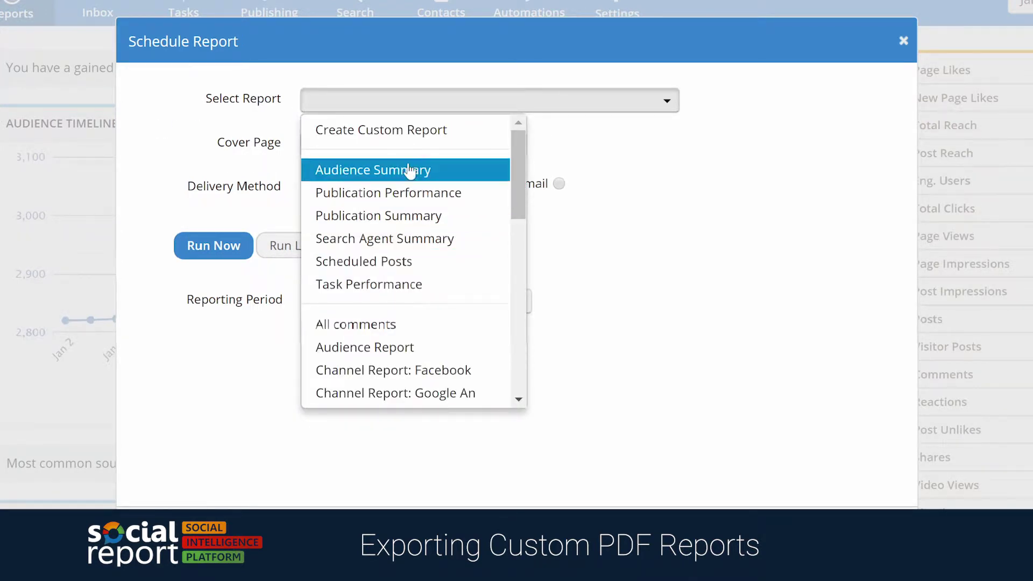
pyautogui.click(420, 142)
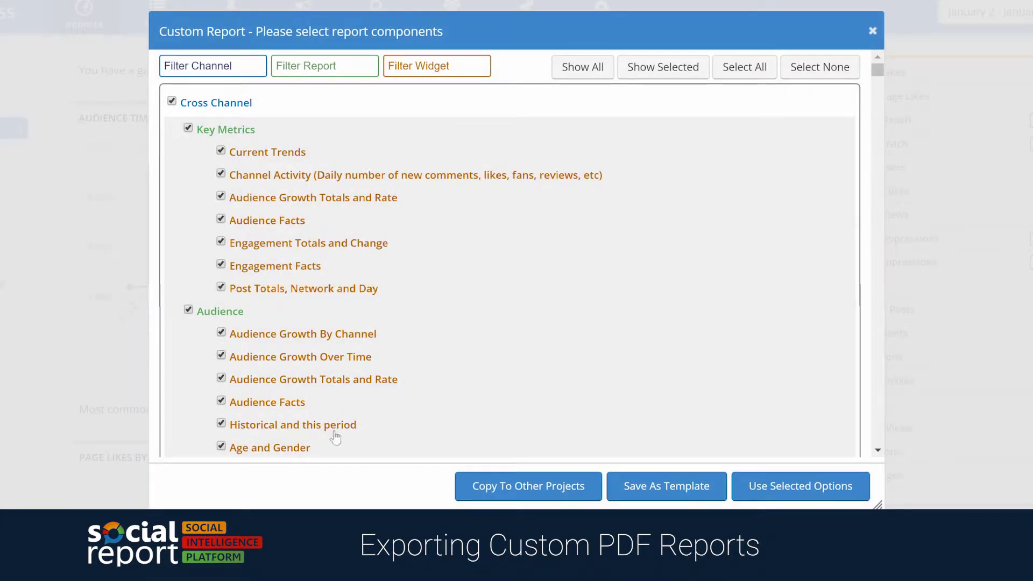
pyautogui.moveTo(885, 74)
pyautogui.mouseDown()
pyautogui.moveTo(883, 92)
pyautogui.moveTo(882, 57)
pyautogui.mouseUp()
pyautogui.click(821, 67)
pyautogui.click(221, 151)
pyautogui.click(220, 196)
# - Add Facebook Key Stats and Activity and Engagement Distribution by Type
pyautogui.click(215, 66)
pyautogui.write('Facebook')
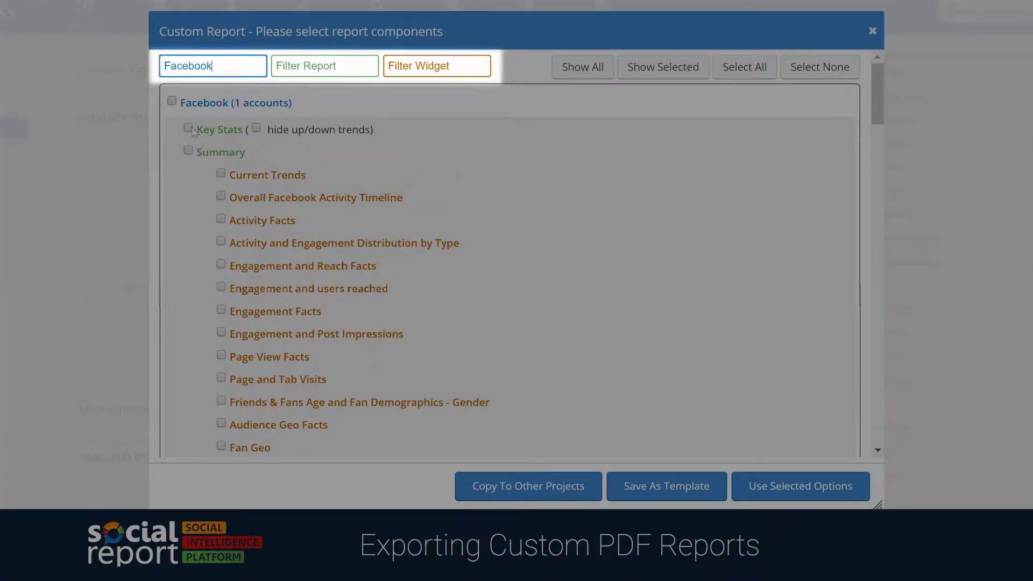
pyautogui.click(189, 128)
pyautogui.click(221, 241)
# - Add Instagram Key Stats, Activity by Day, Channels Summary and Top posts; save as template
pyautogui.moveTo(212, 66); pyautogui.dragTo(116, 62)
pyautogui.write('Instagram')
pyautogui.click(189, 128)
pyautogui.click(221, 310)
pyautogui.click(221, 423)
pyautogui.click(222, 378)
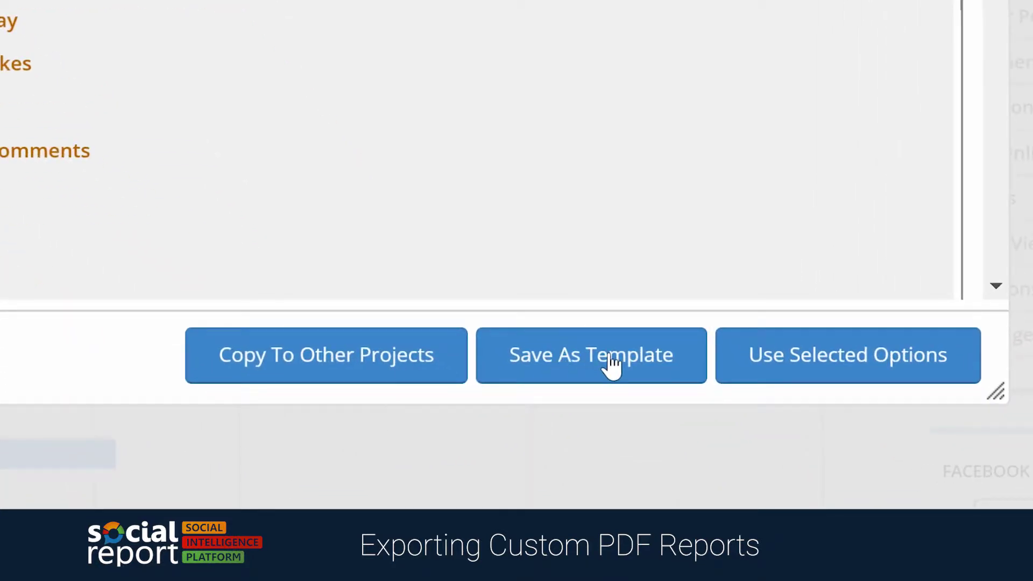
pyautogui.click(612, 366)
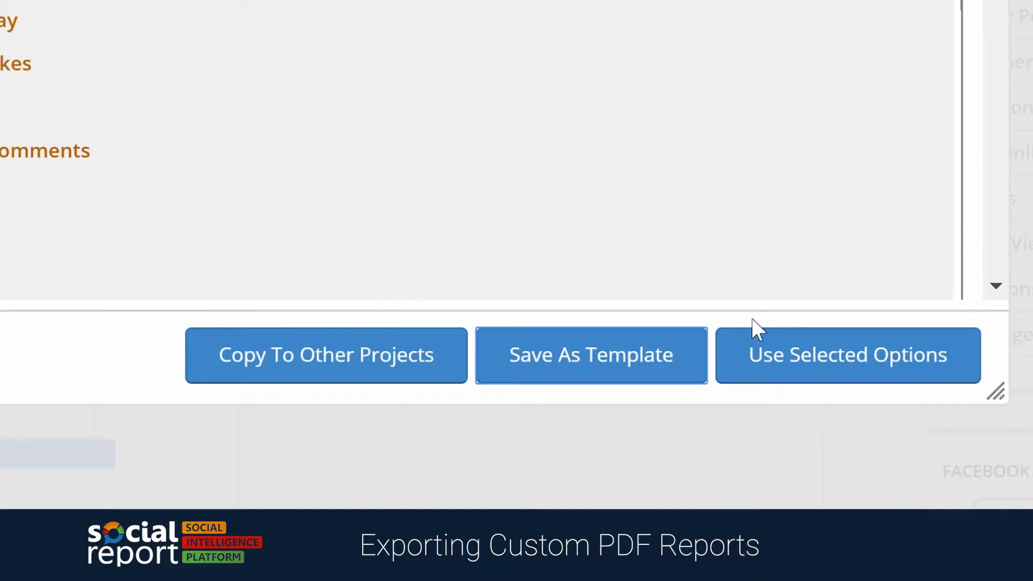
pyautogui.click(826, 364)
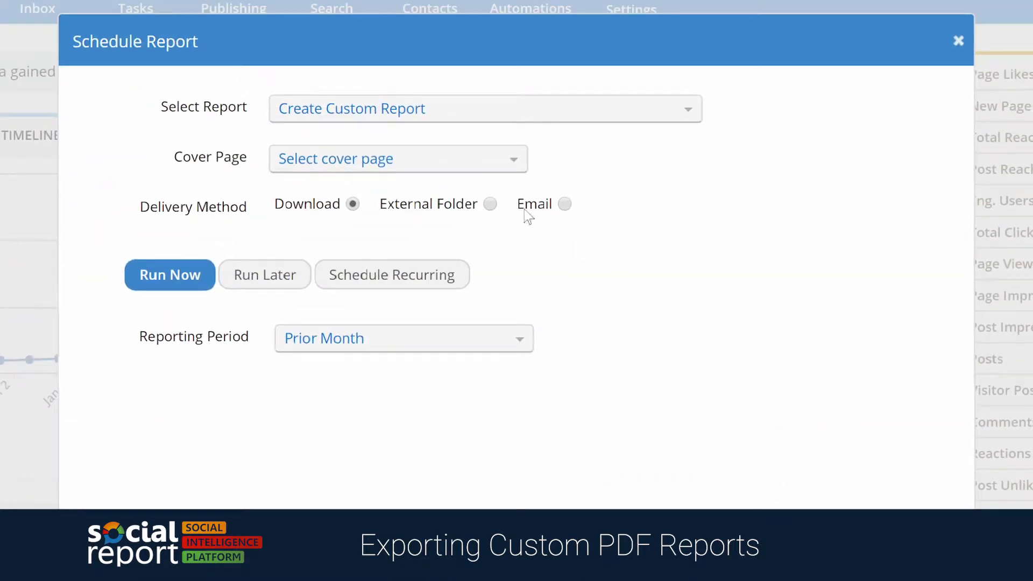
# - Leave the cover page unchanged and set report delivery to Email
pyautogui.click(445, 166)
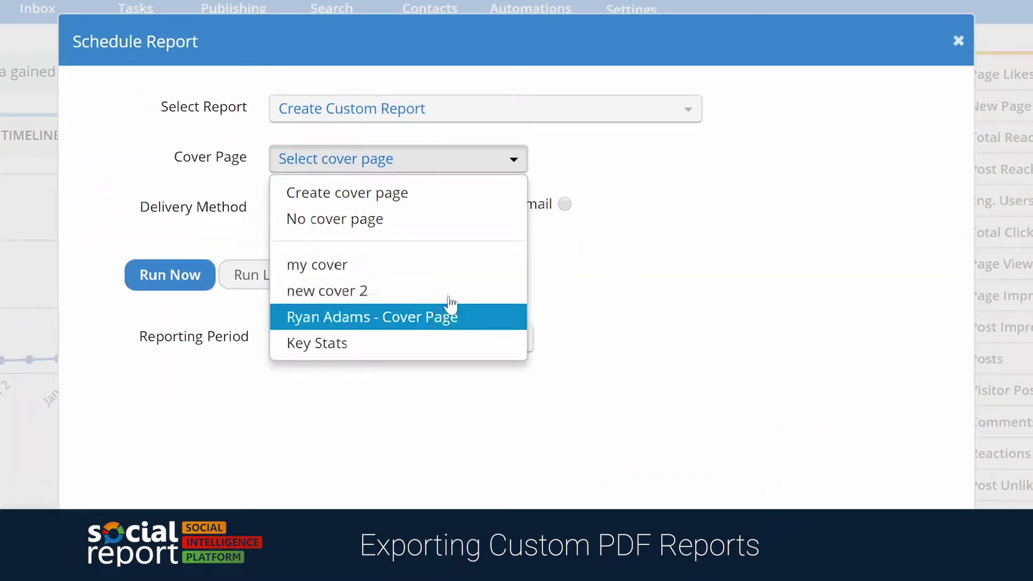
pyautogui.click(625, 242)
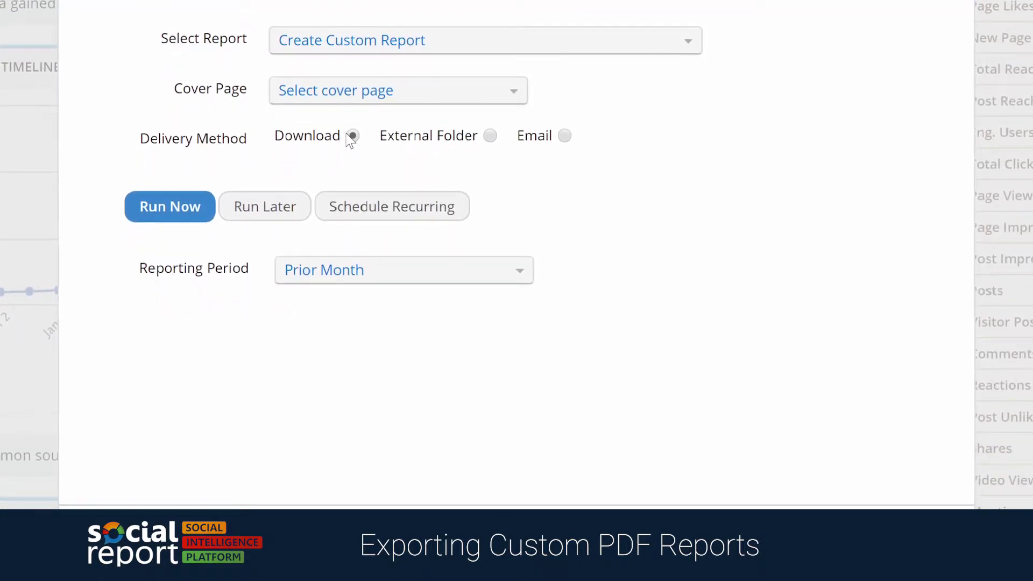
pyautogui.click(491, 136)
pyautogui.click(551, 141)
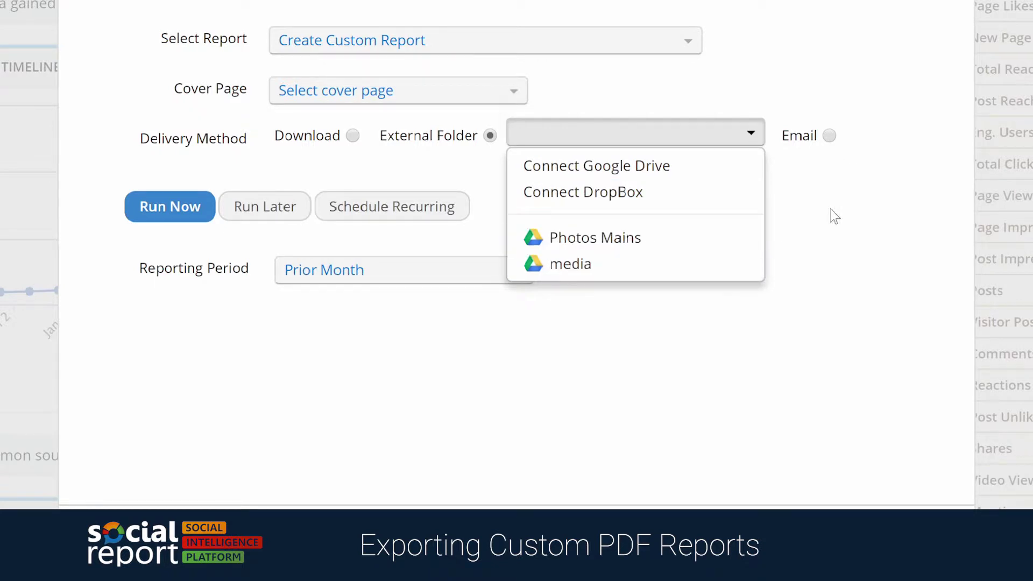
pyautogui.click(837, 140)
pyautogui.click(830, 136)
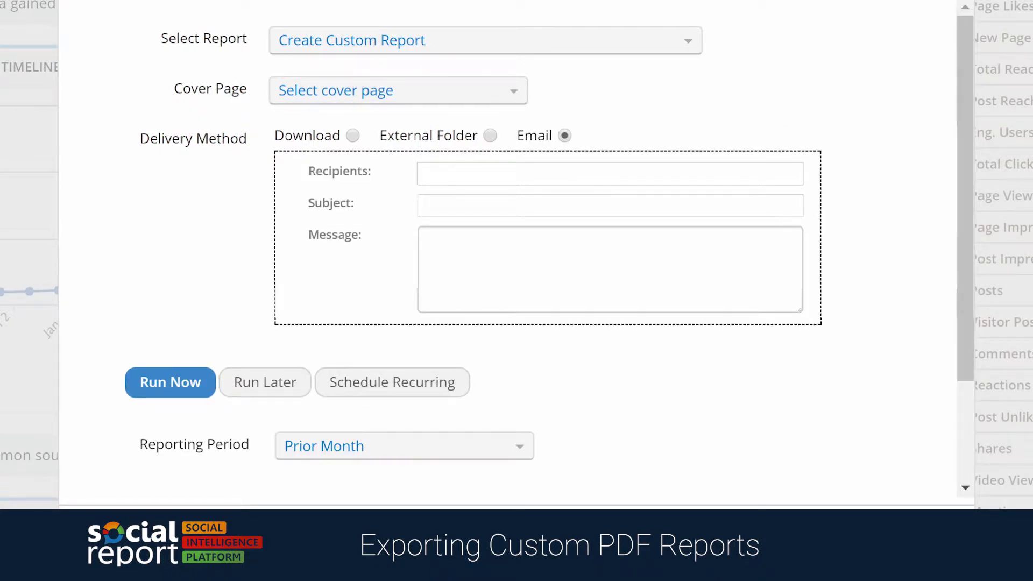
pyautogui.moveTo(968, 251); pyautogui.dragTo(964, 321)
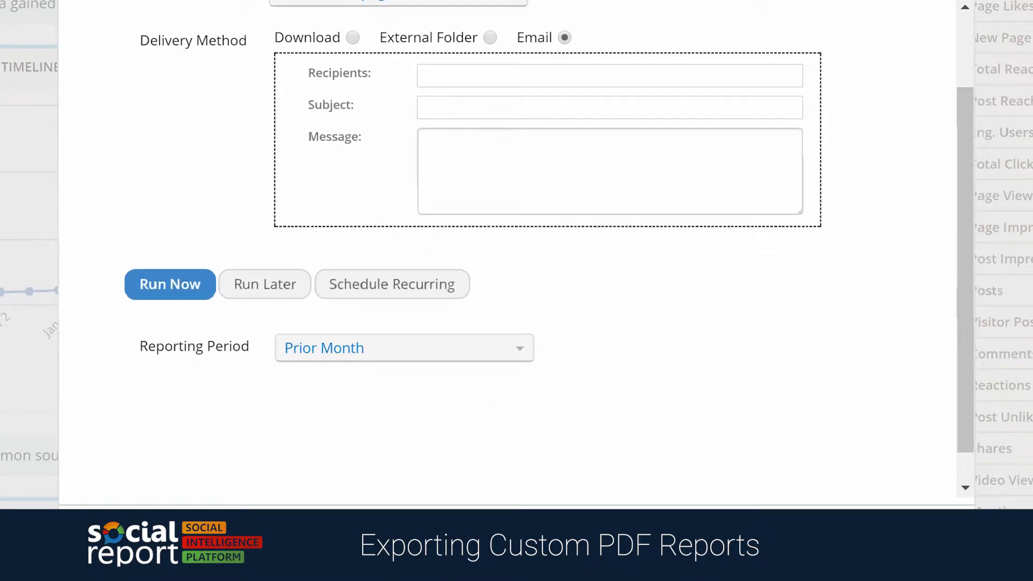
# - Schedule it recurring once a month from Feb 1, 2018, repeating 6 times
pyautogui.click(279, 285)
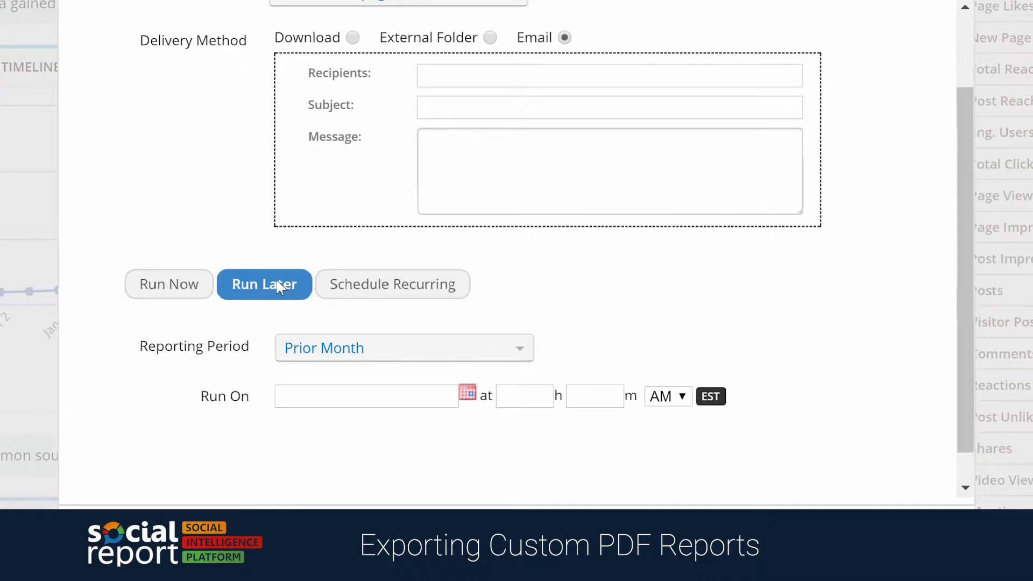
pyautogui.click(377, 284)
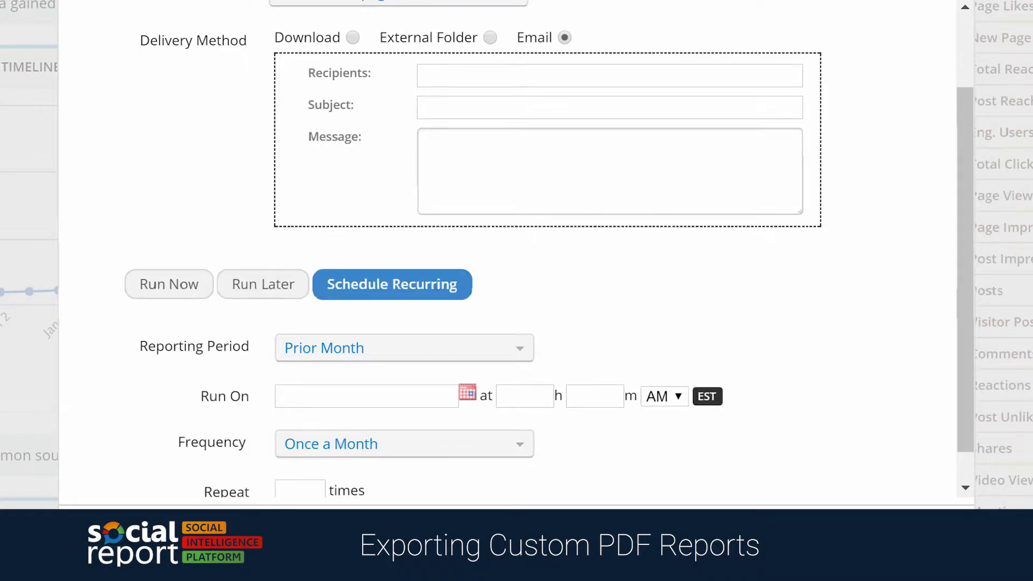
pyautogui.click(467, 397)
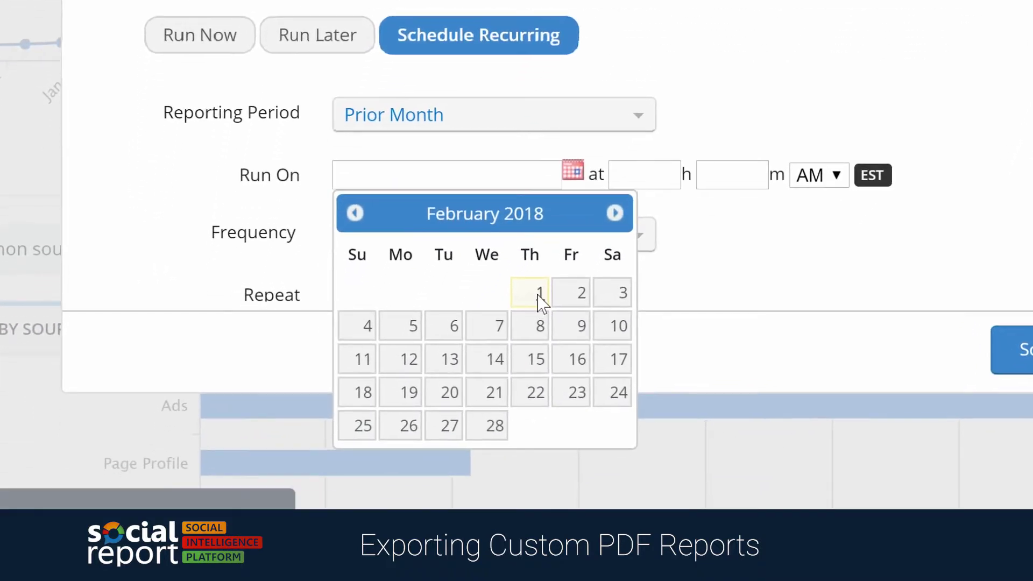
pyautogui.click(435, 491)
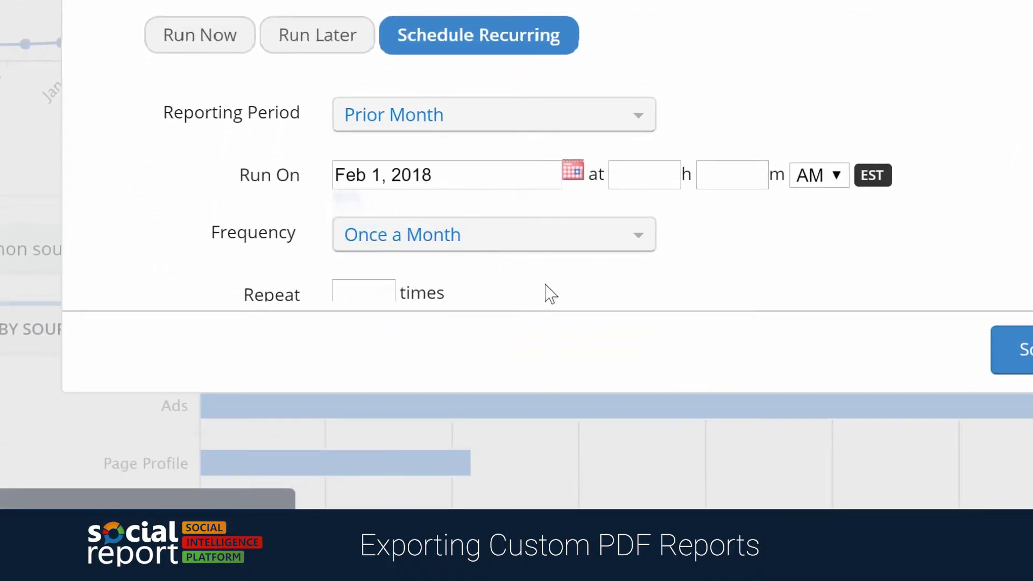
pyautogui.scroll(-1, 509, 277)
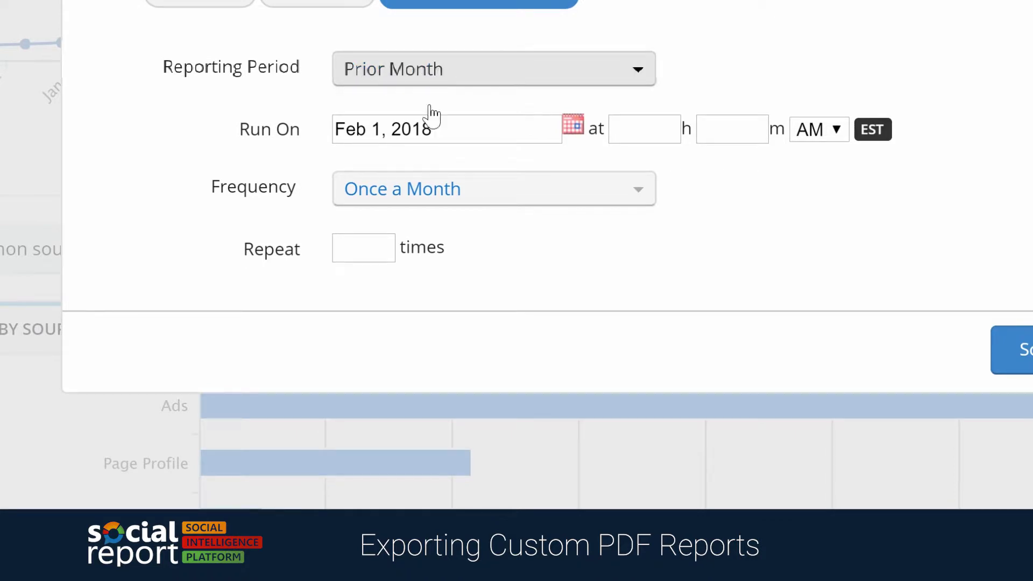
pyautogui.click(383, 241)
pyautogui.write('6')
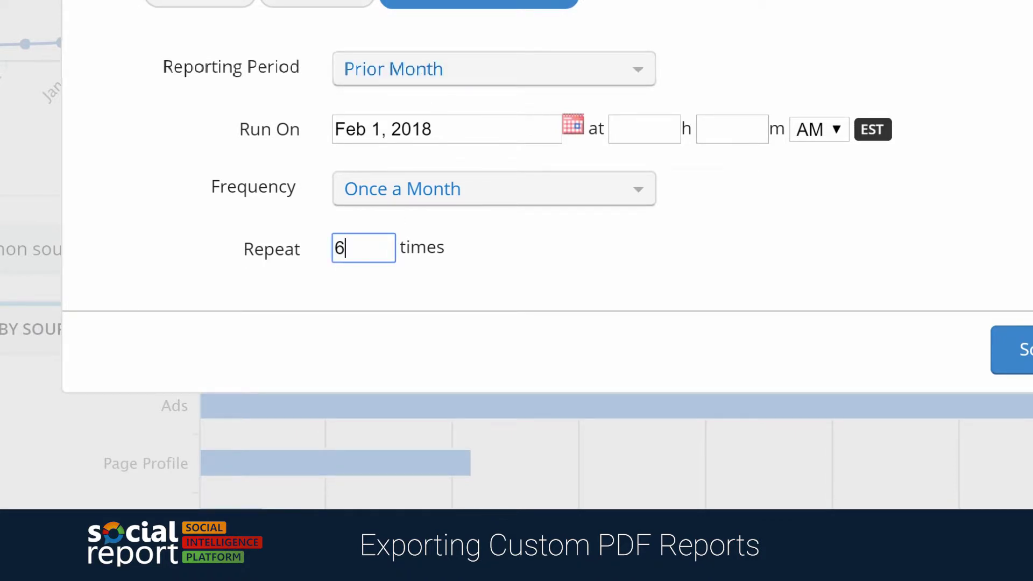
pyautogui.click(667, 274)
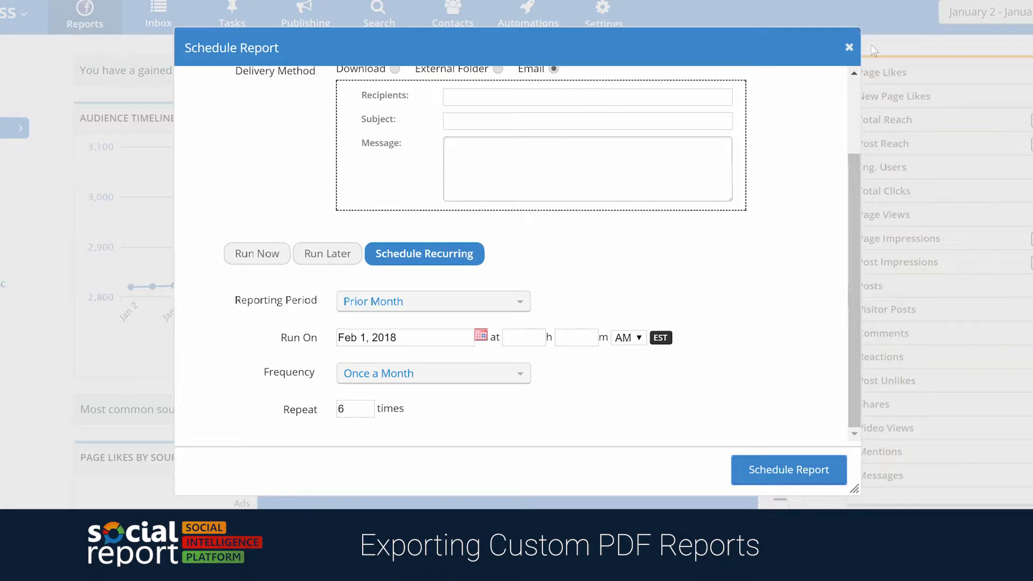
pyautogui.click(850, 48)
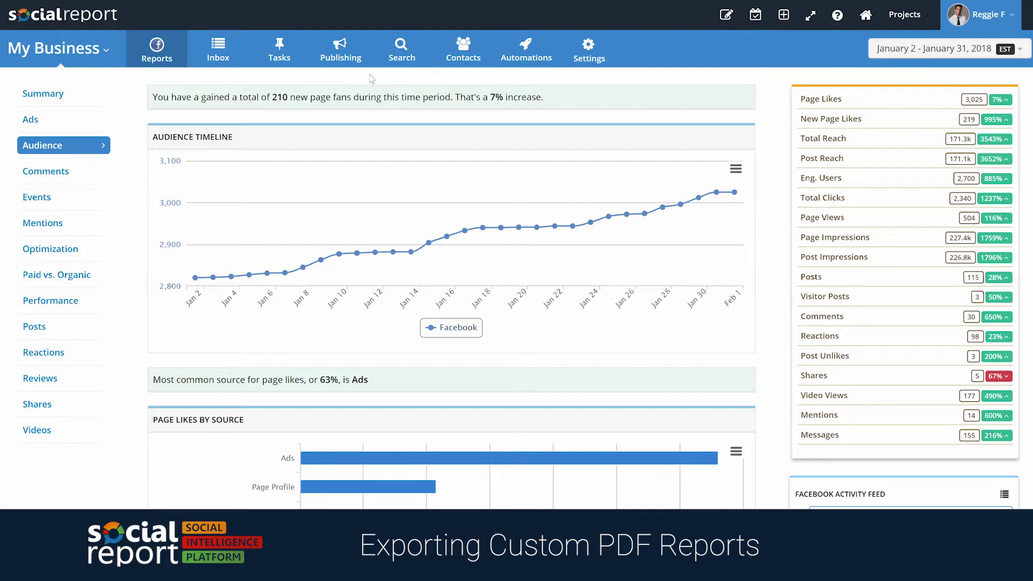
# - Open the January 2018 Report Calendar and preview the Jan 15 9:55am Comprehensive report PDF
pyautogui.click(163, 57)
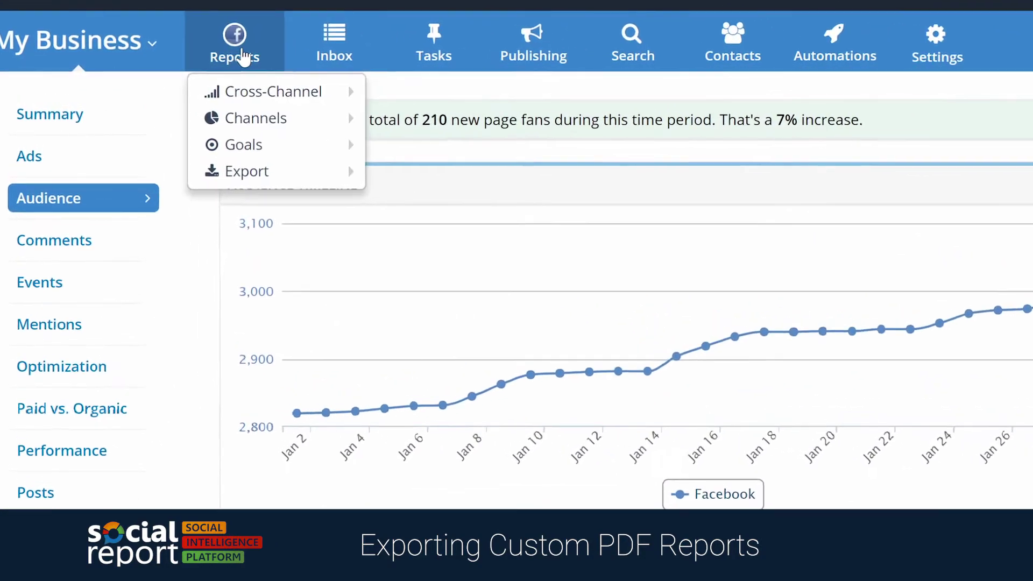
pyautogui.moveTo(296, 172)
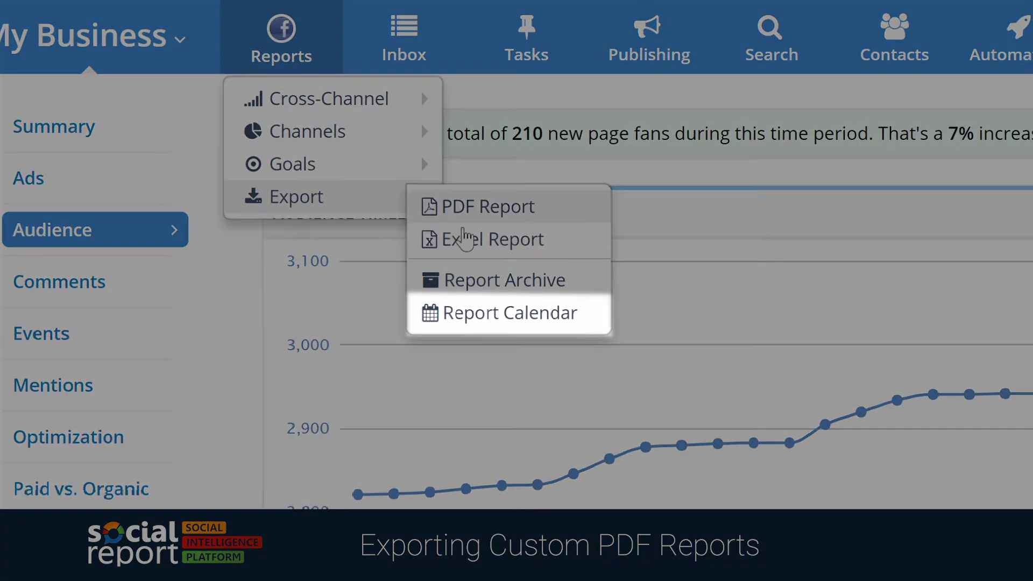
pyautogui.click(545, 319)
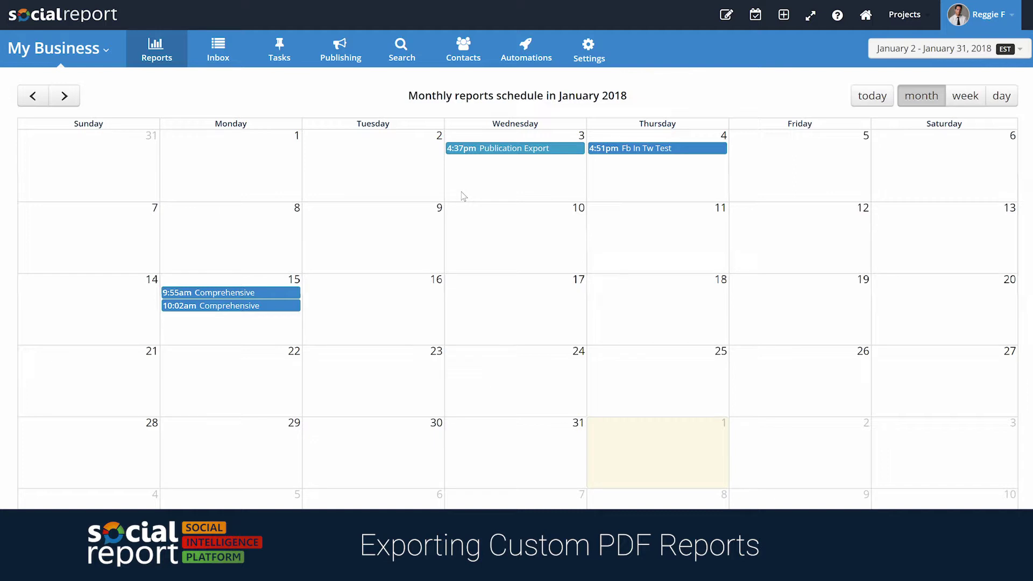
pyautogui.moveTo(268, 296)
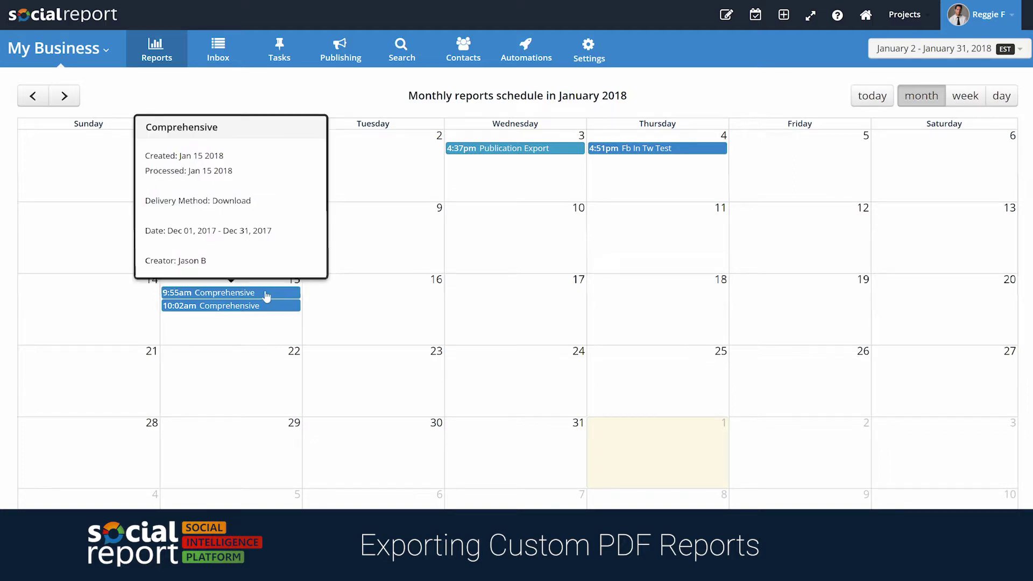
pyautogui.click(267, 296)
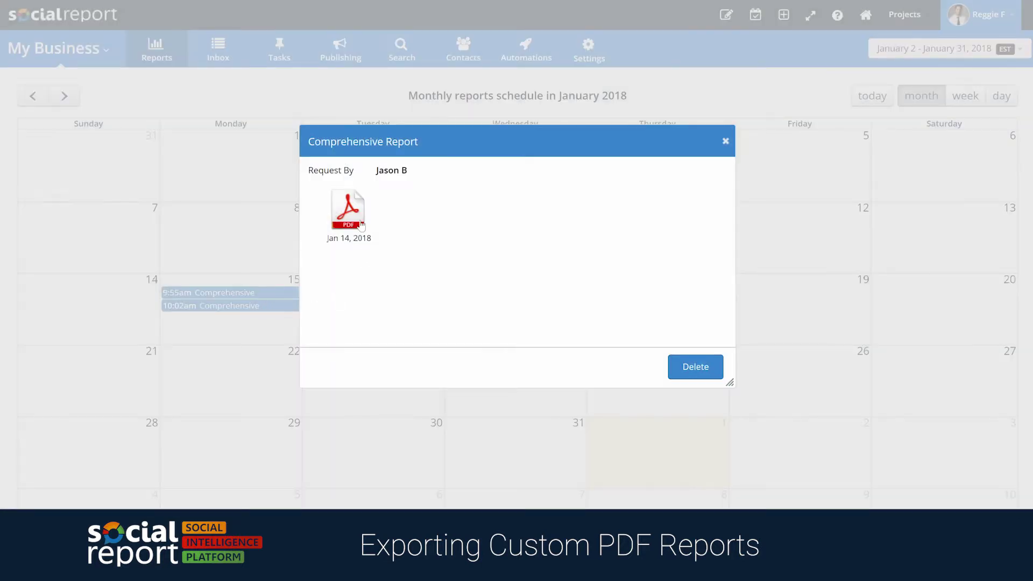
pyautogui.click(725, 140)
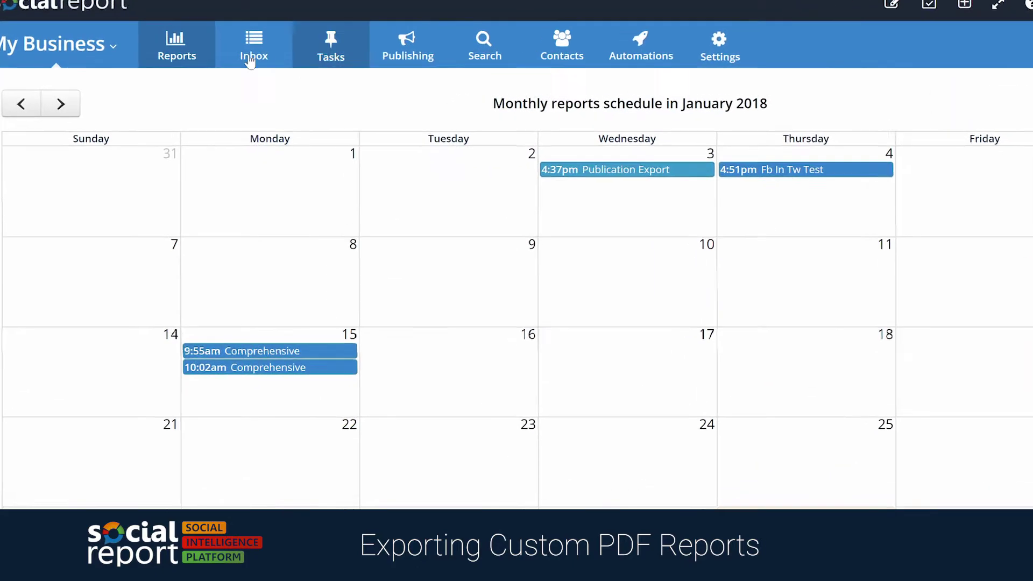
pyautogui.click(176, 47)
# - Open the January 8–14, 2018 Comprehensive PDF from Report Archive and scroll its pages
pyautogui.moveTo(233, 147)
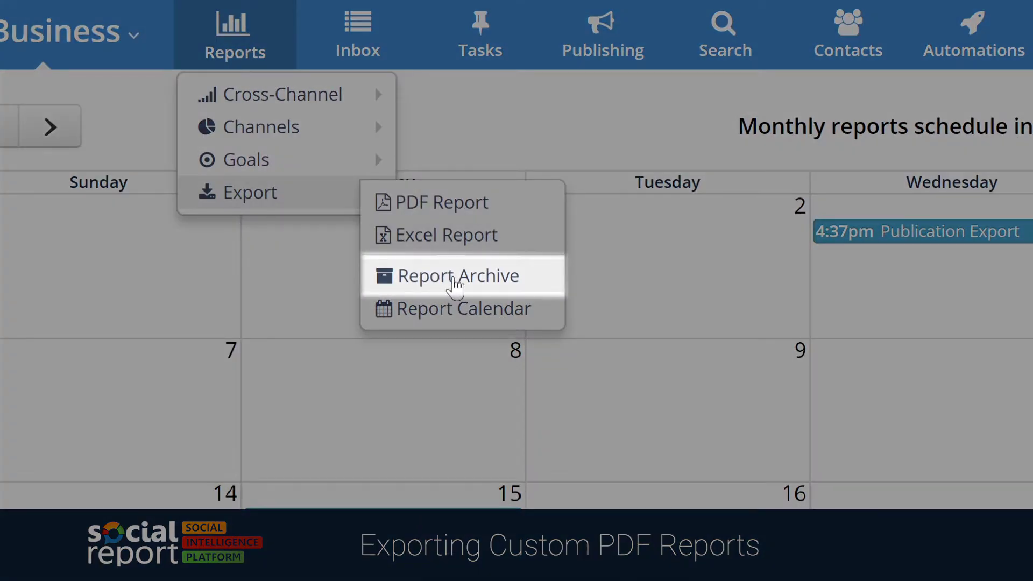
pyautogui.click(454, 277)
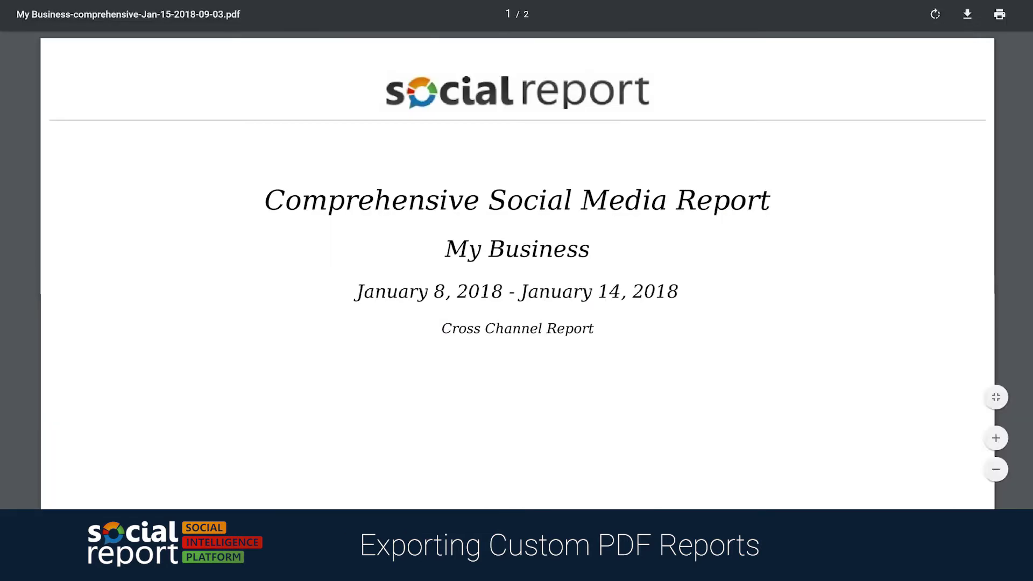
pyautogui.scroll(-8, 517, 269)
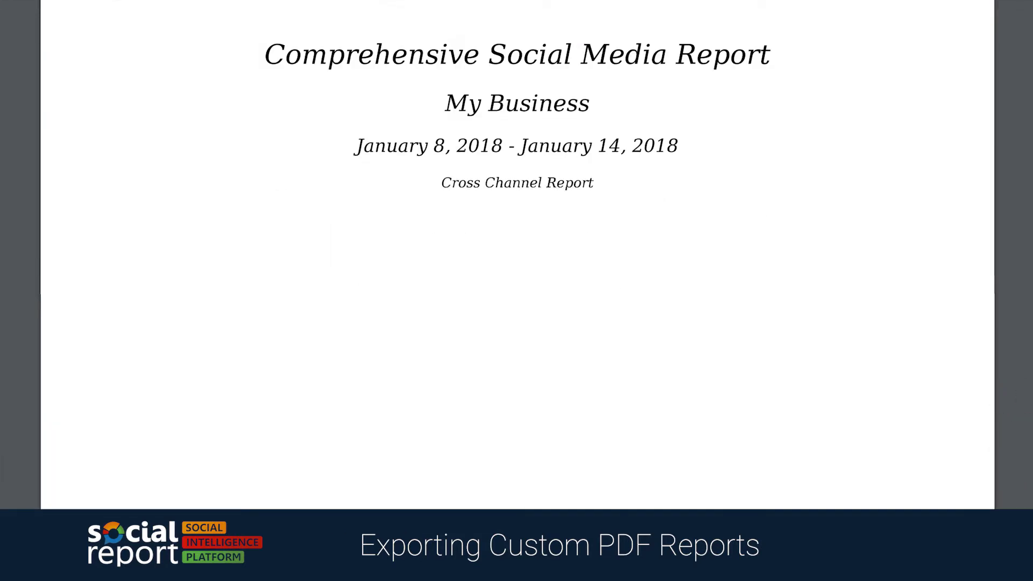
pyautogui.scroll(-10, 516, 269)
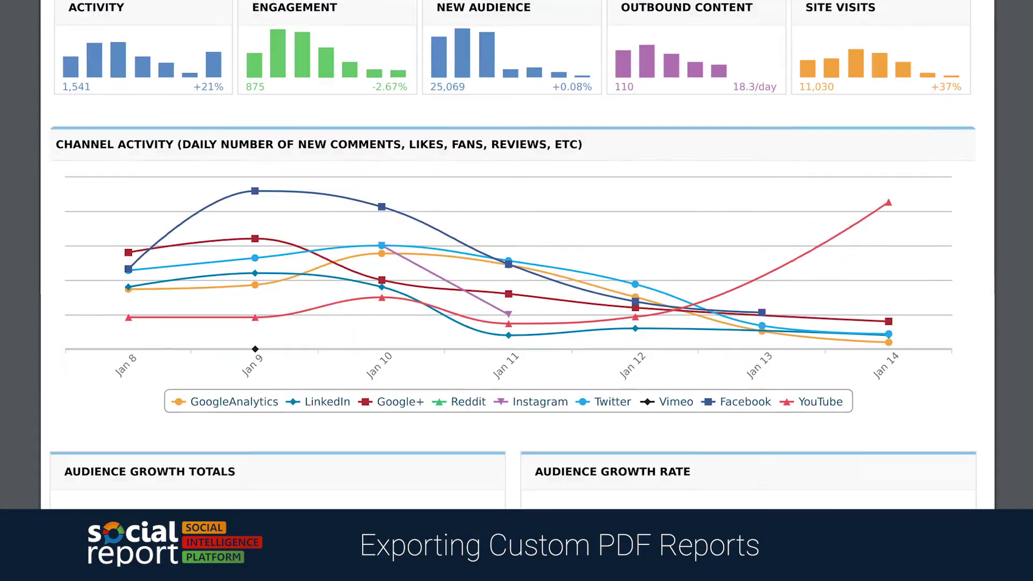
pyautogui.scroll(-8, 517, 269)
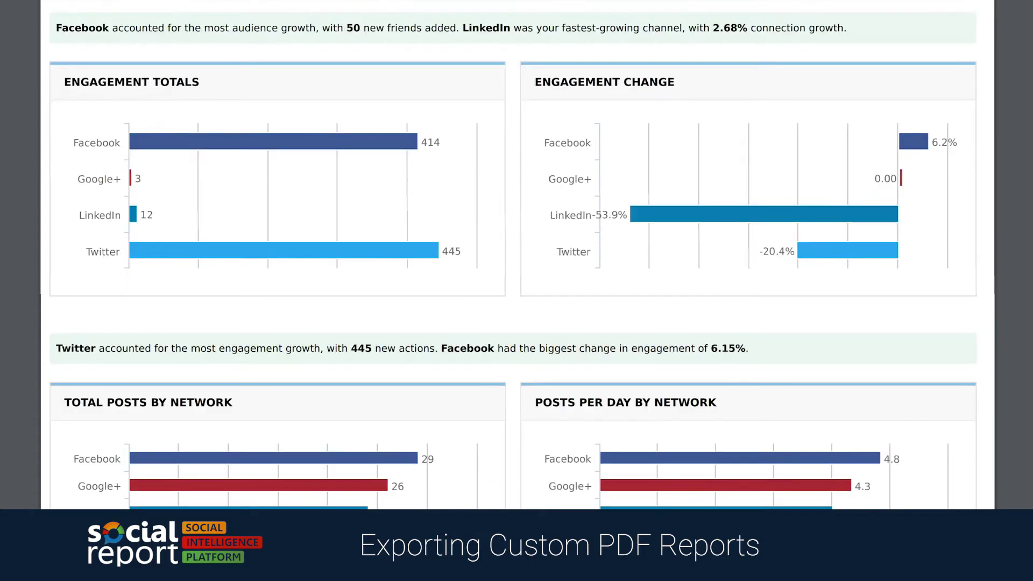